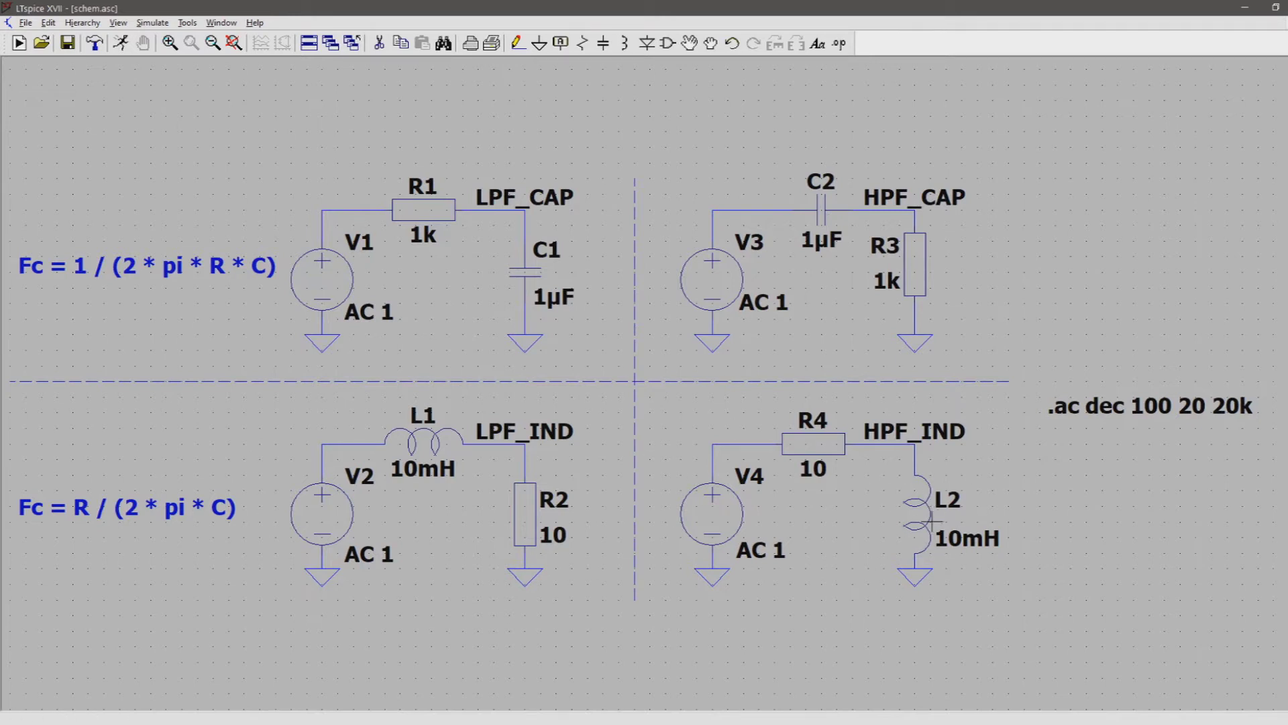
- In the AC simulation command, review the decade and octave sweep type options
left_click(154, 23)
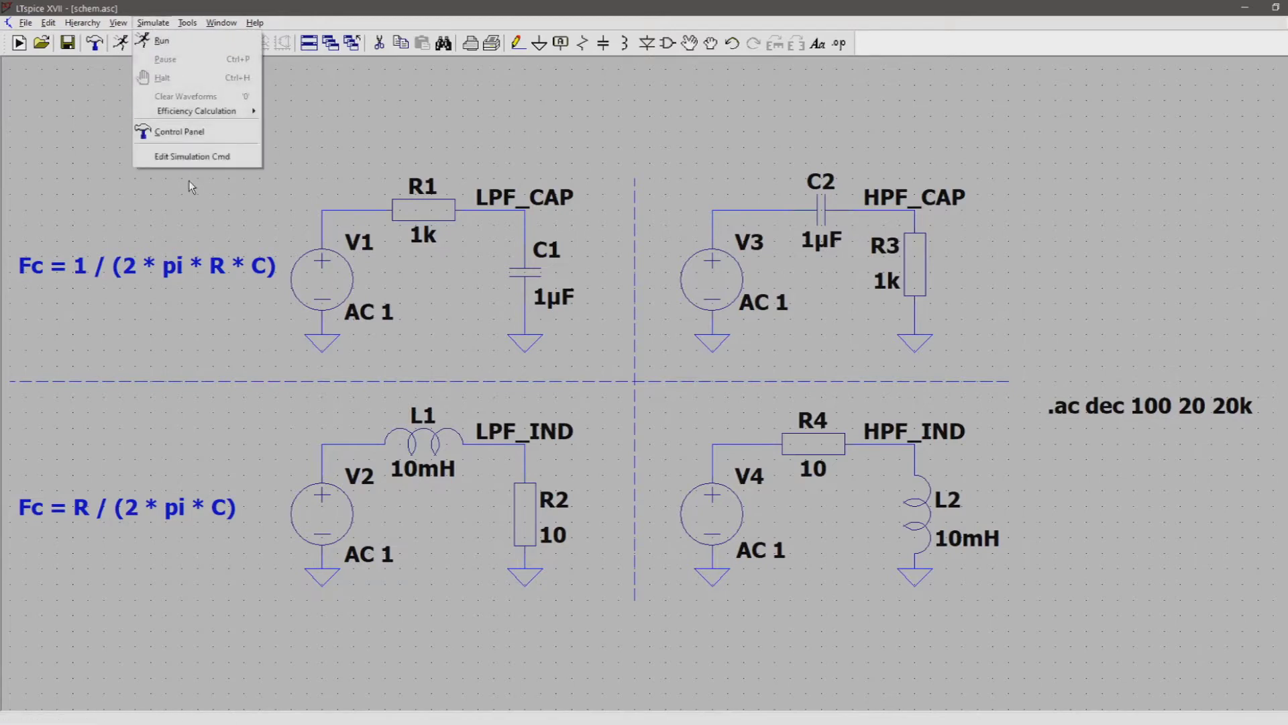
left_click(191, 157)
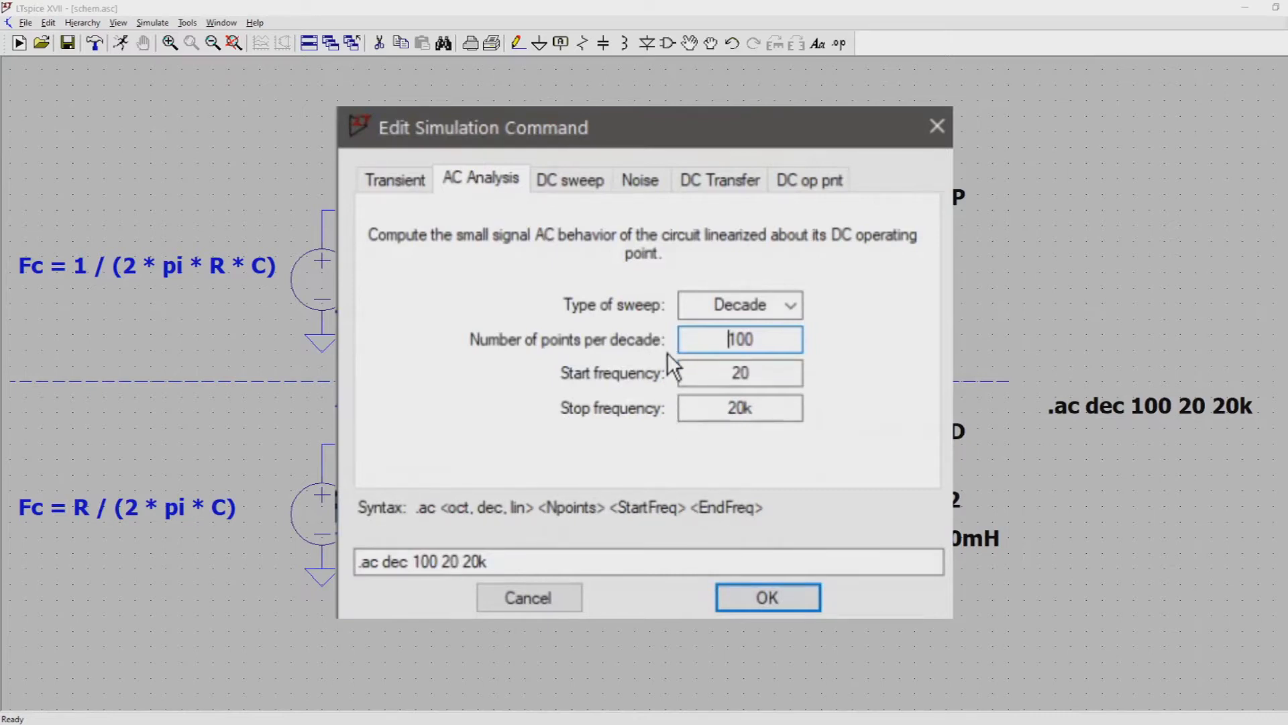
left_click(711, 306)
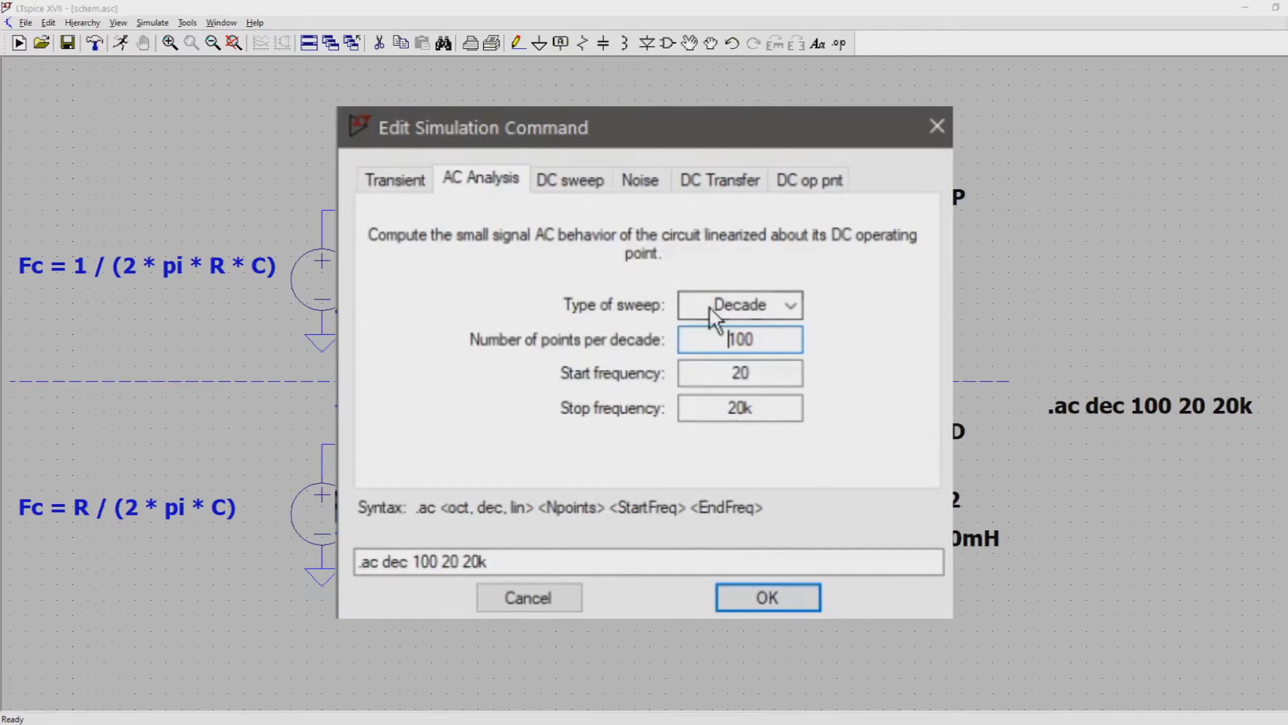
left_click(711, 353)
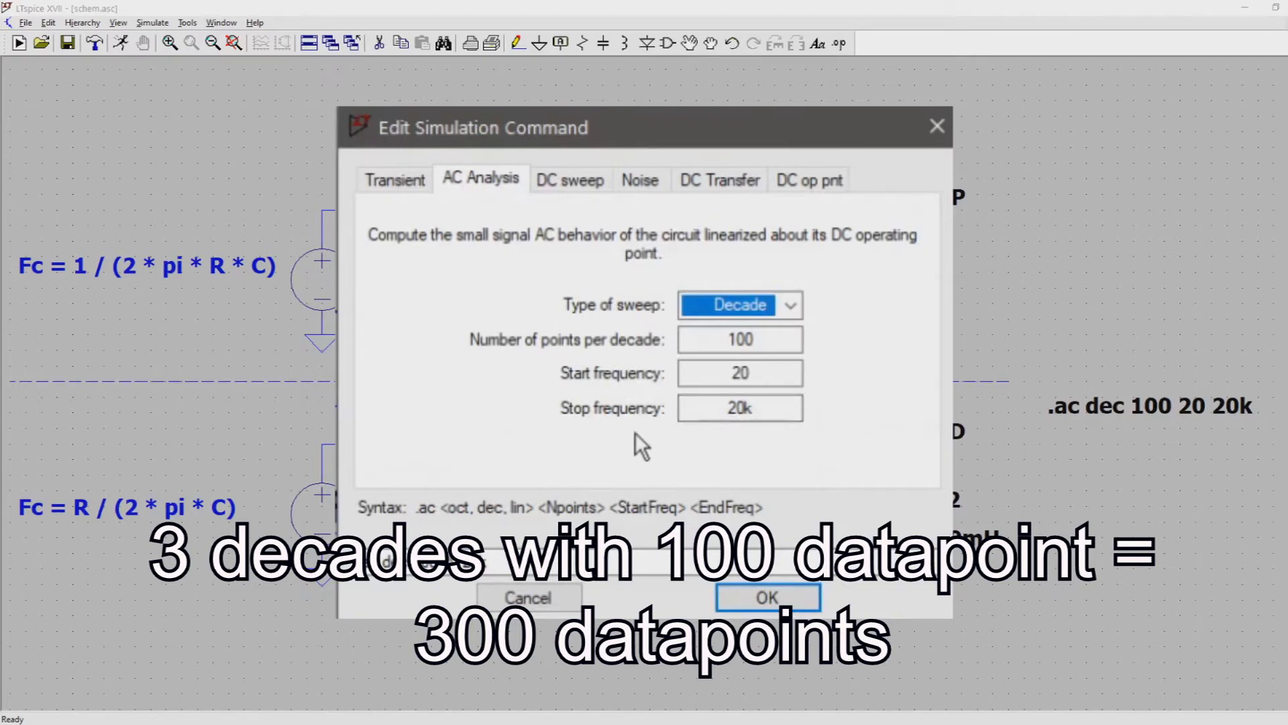
left_click(694, 305)
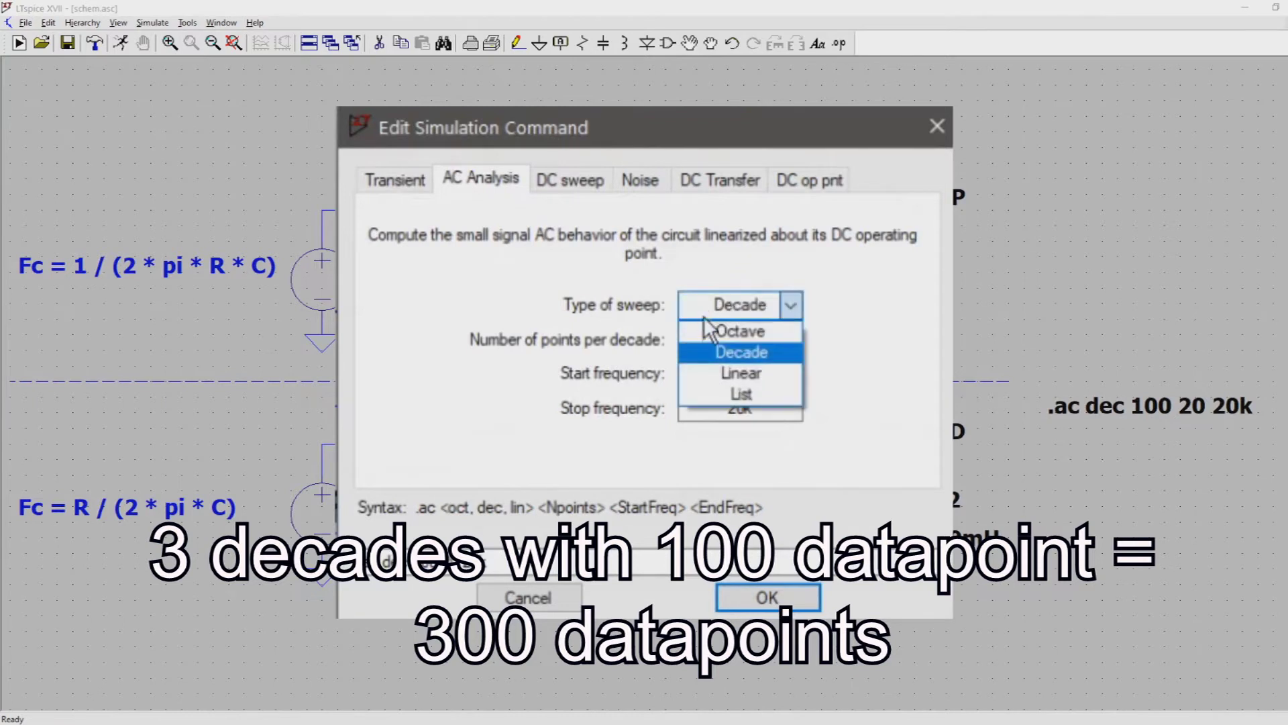
left_click(706, 330)
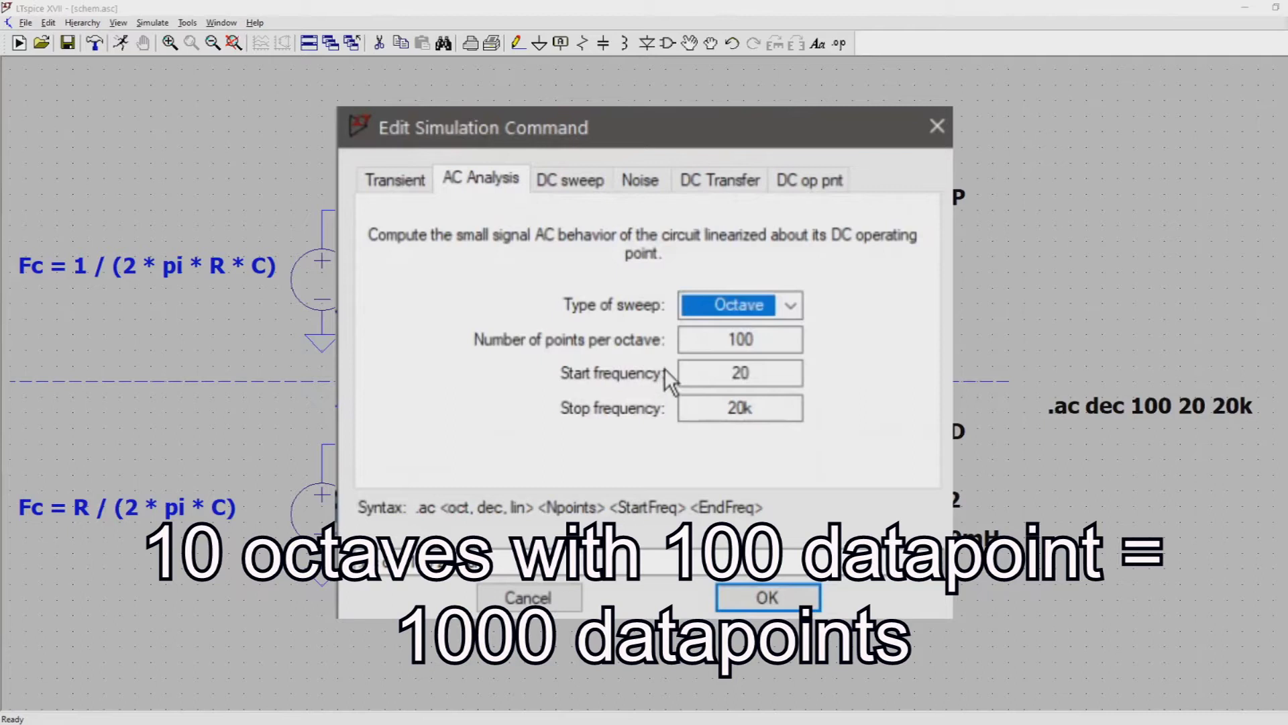
- Try the linear and list sweep types, then confirm the sweep with decade spacing
left_click(694, 308)
left_click(705, 373)
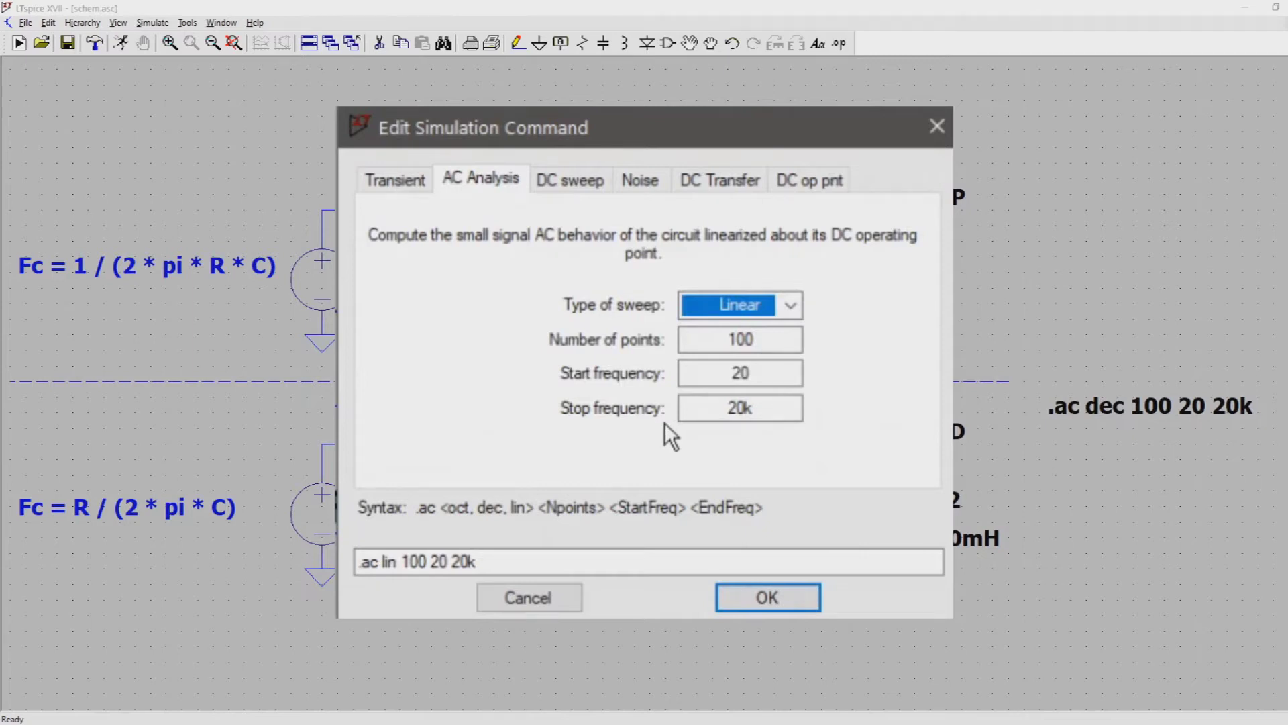
left_click(690, 310)
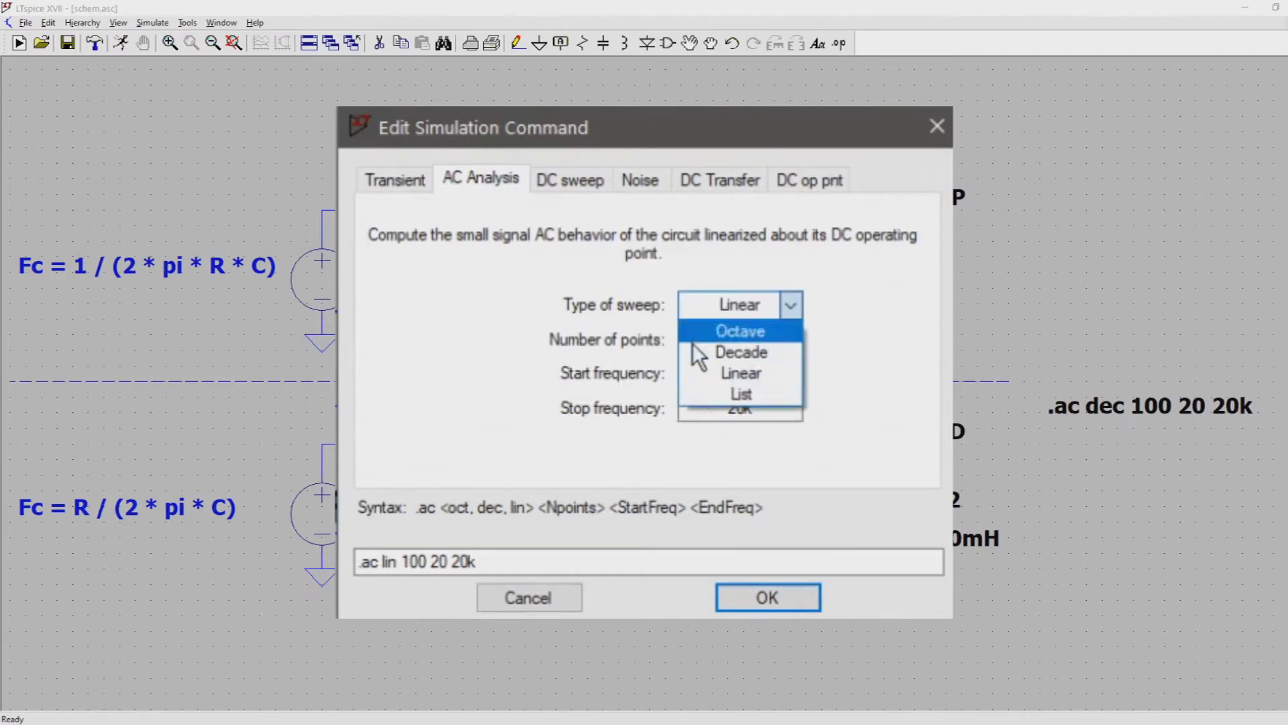
left_click(694, 392)
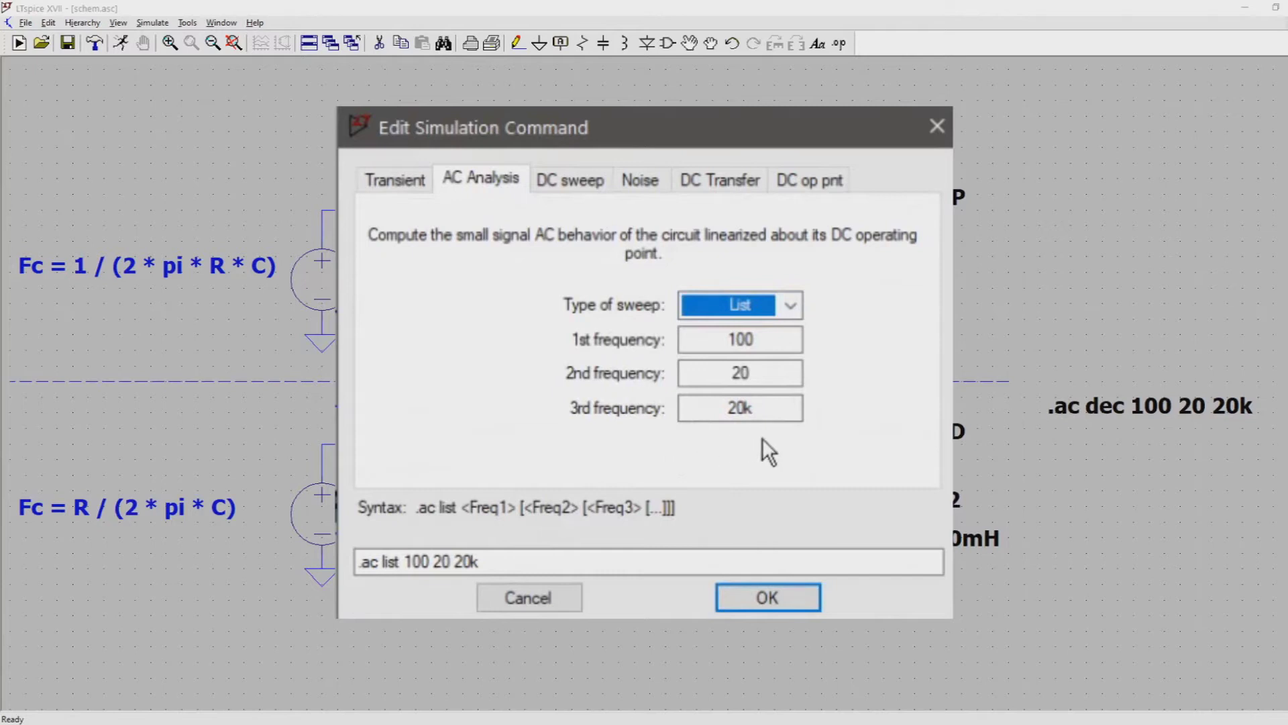
left_click(791, 304)
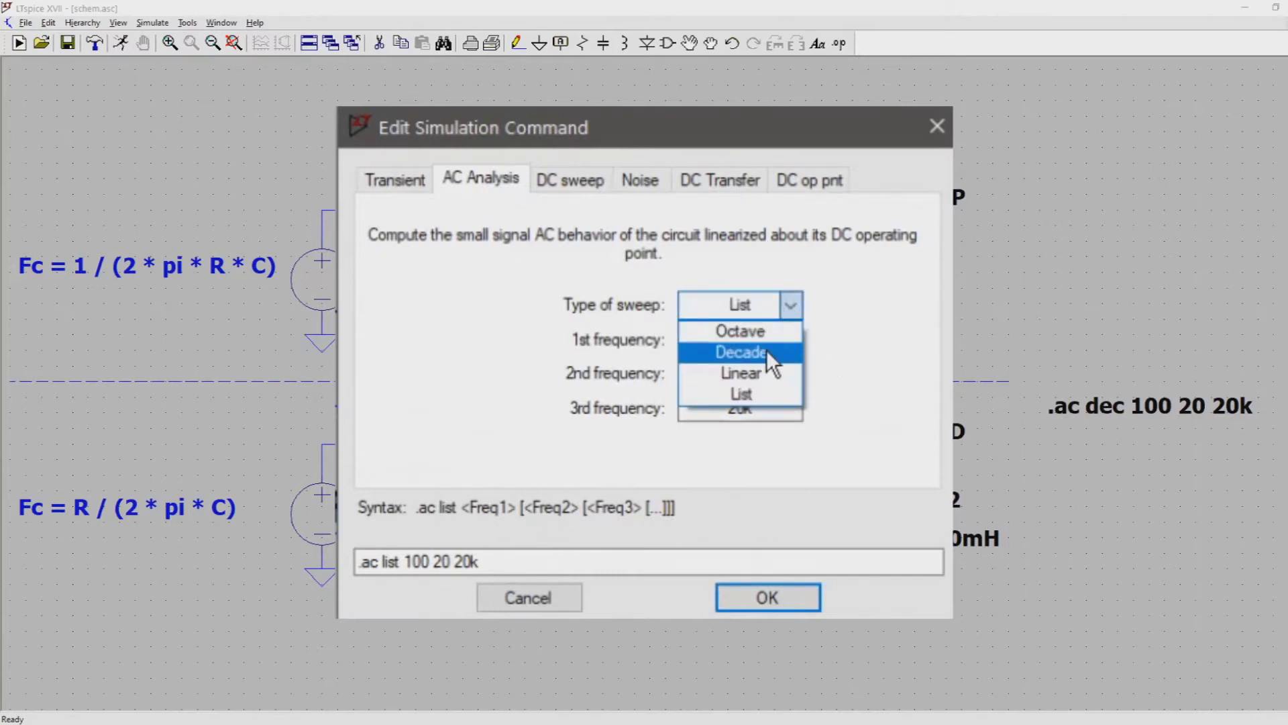
left_click(766, 349)
key("Return")
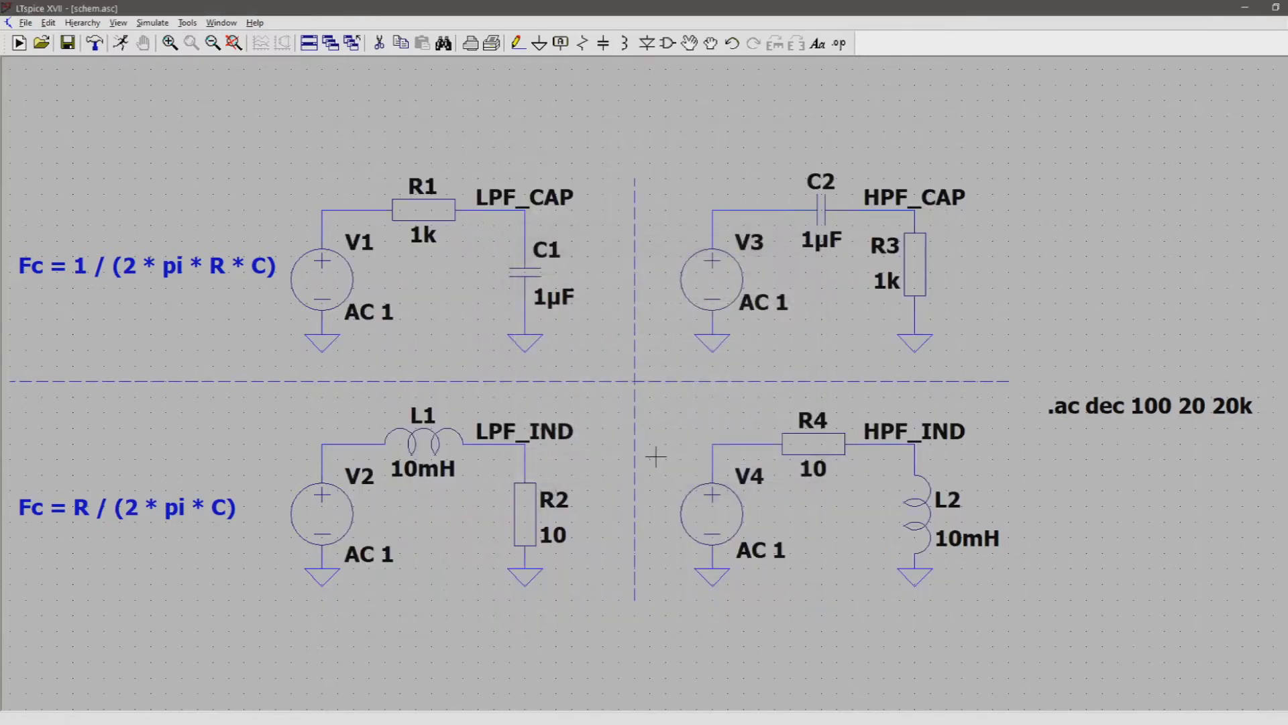
- Run the AC analysis, plot V(lpf_cap), and remove its phase trace via the right axis
key("alt+s")
key("r")
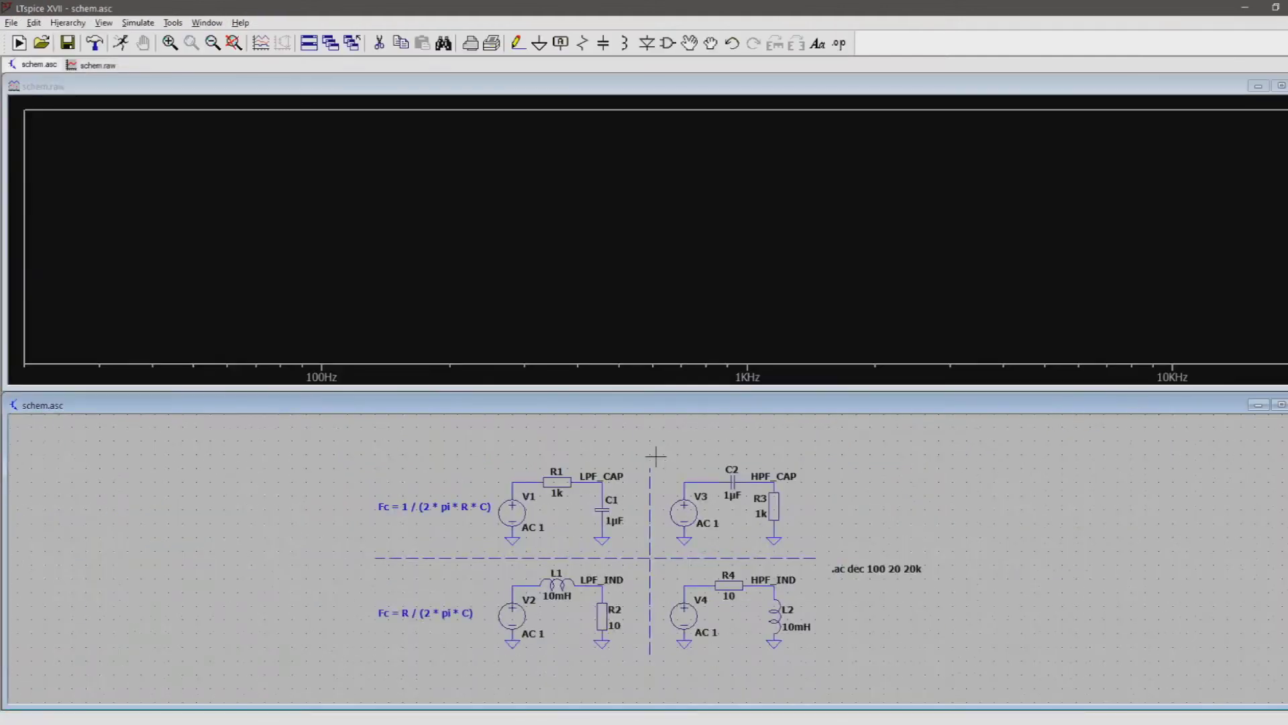
left_click(608, 480)
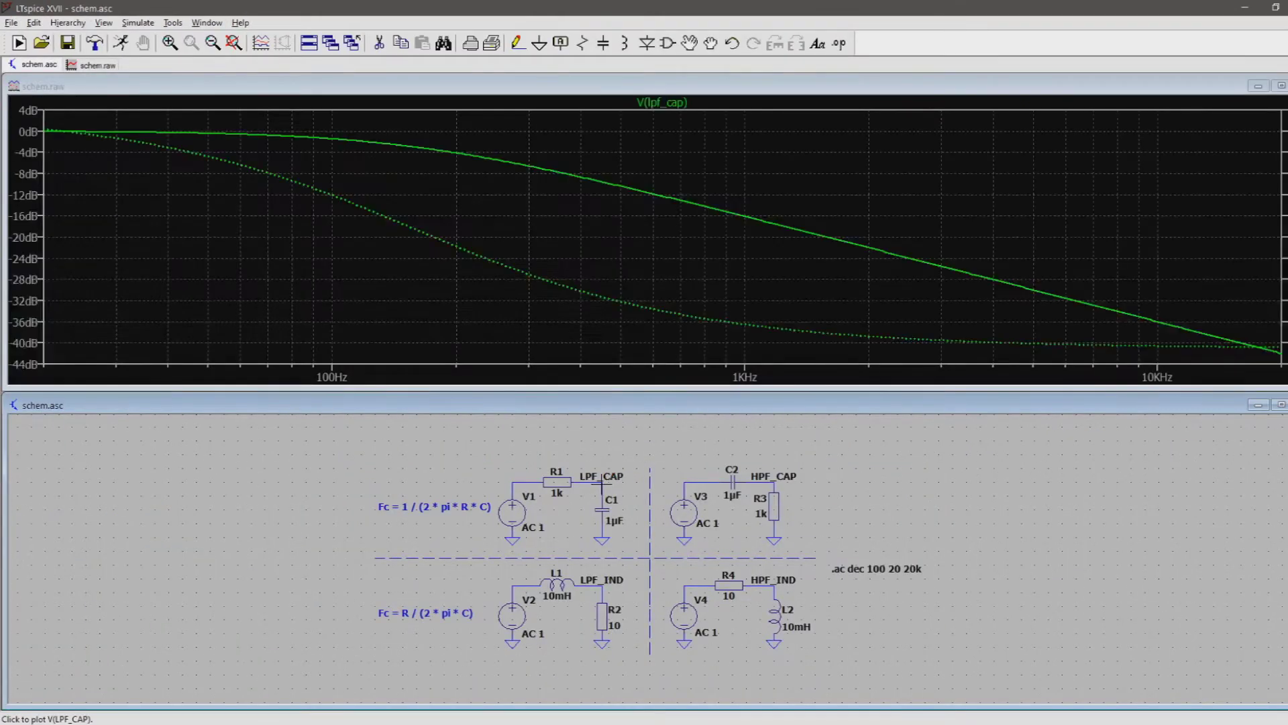
left_click(977, 265)
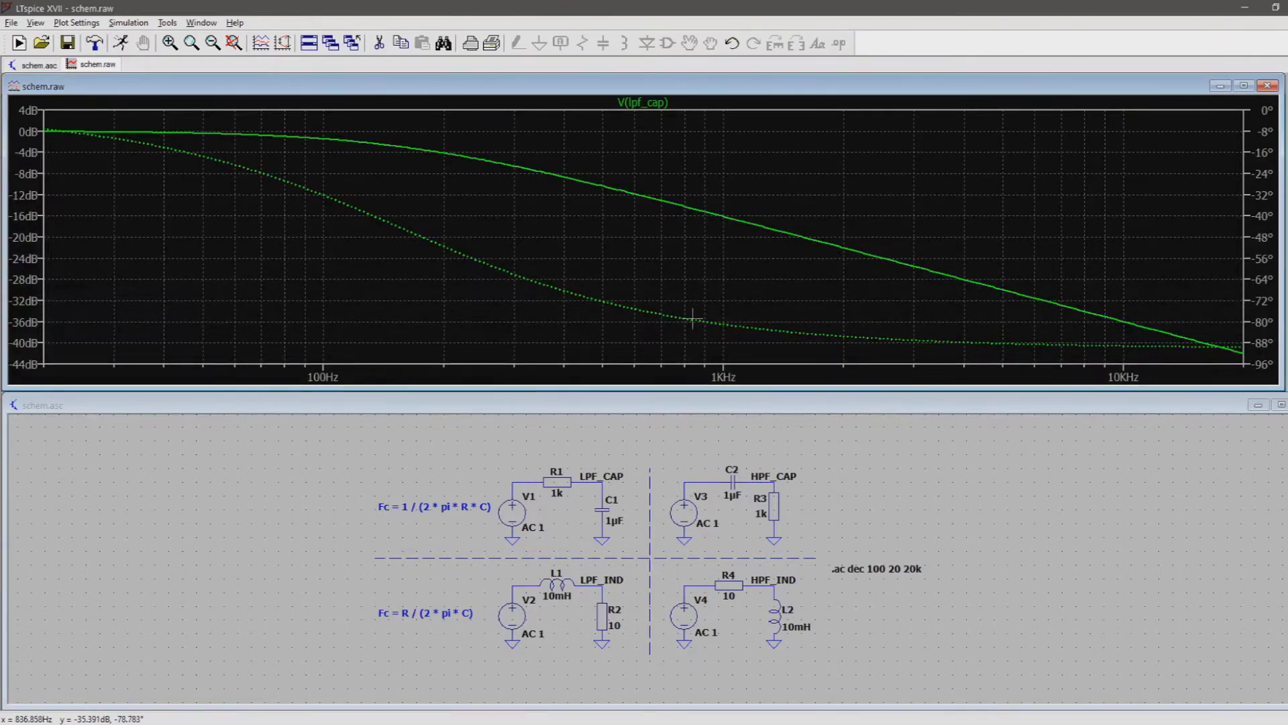
left_click(1271, 260)
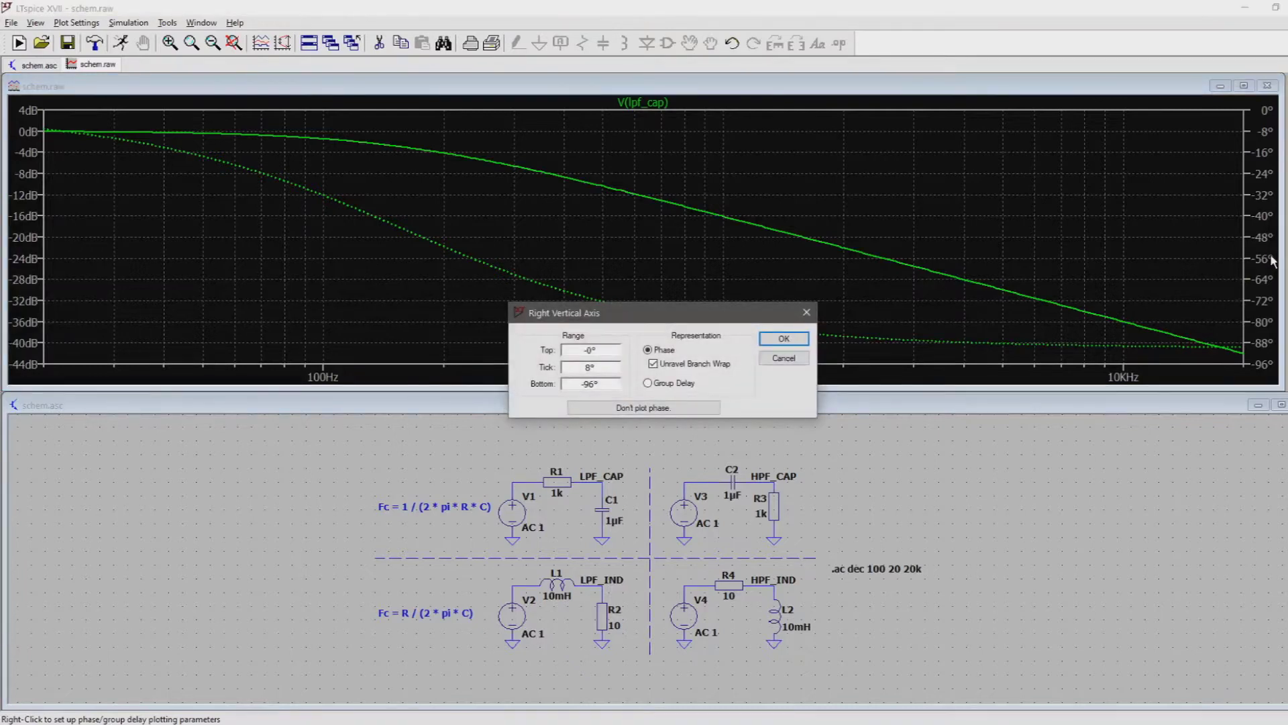
left_click(638, 410)
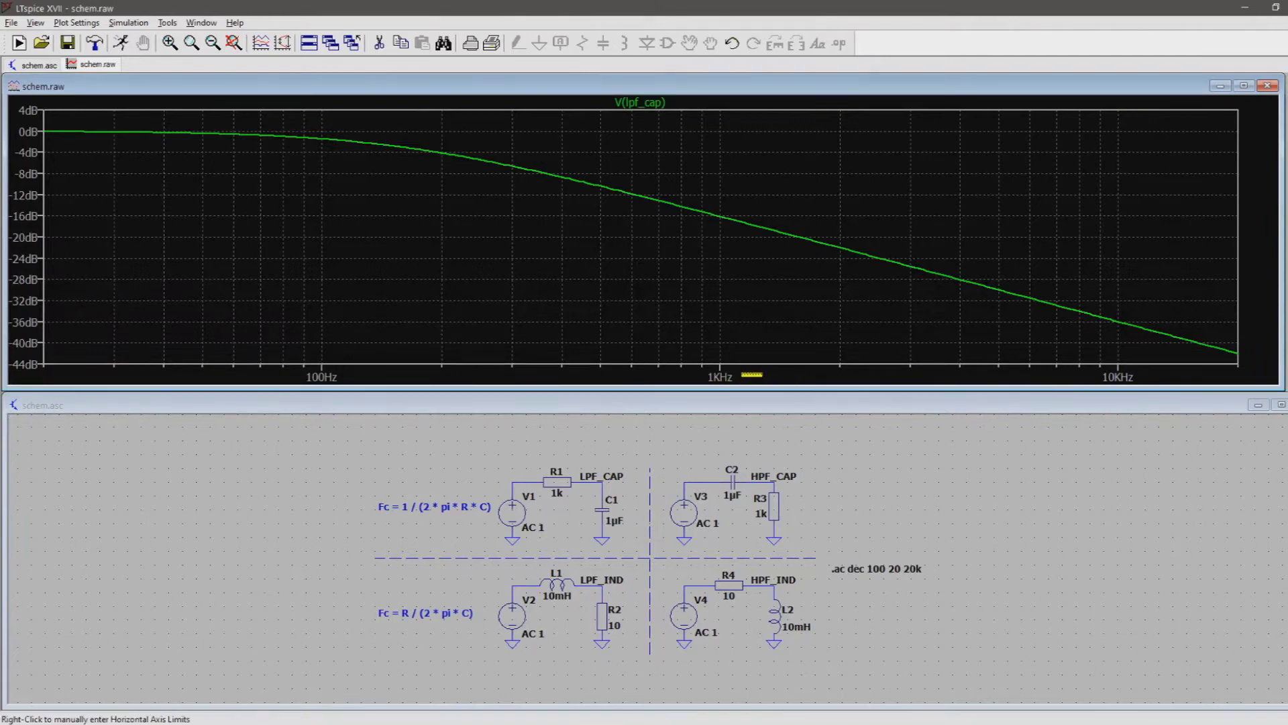
scroll(629, 531, "up", 1)
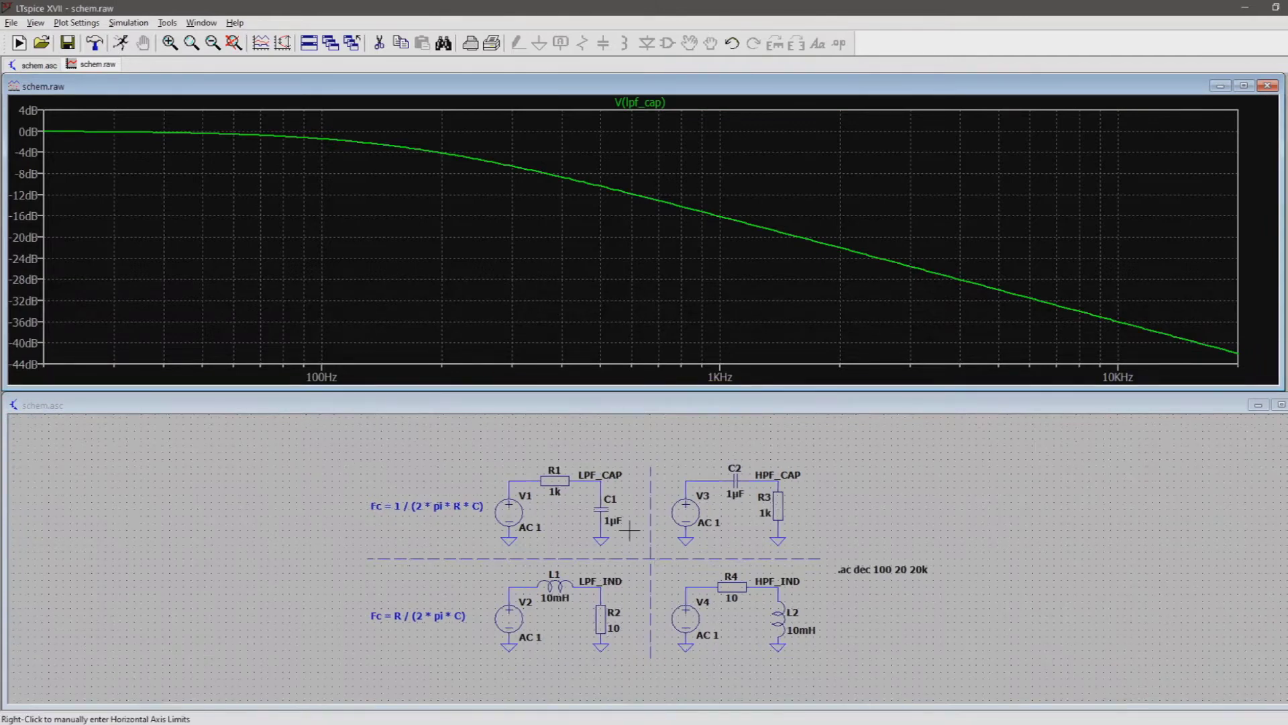
scroll(629, 531, "up", 1)
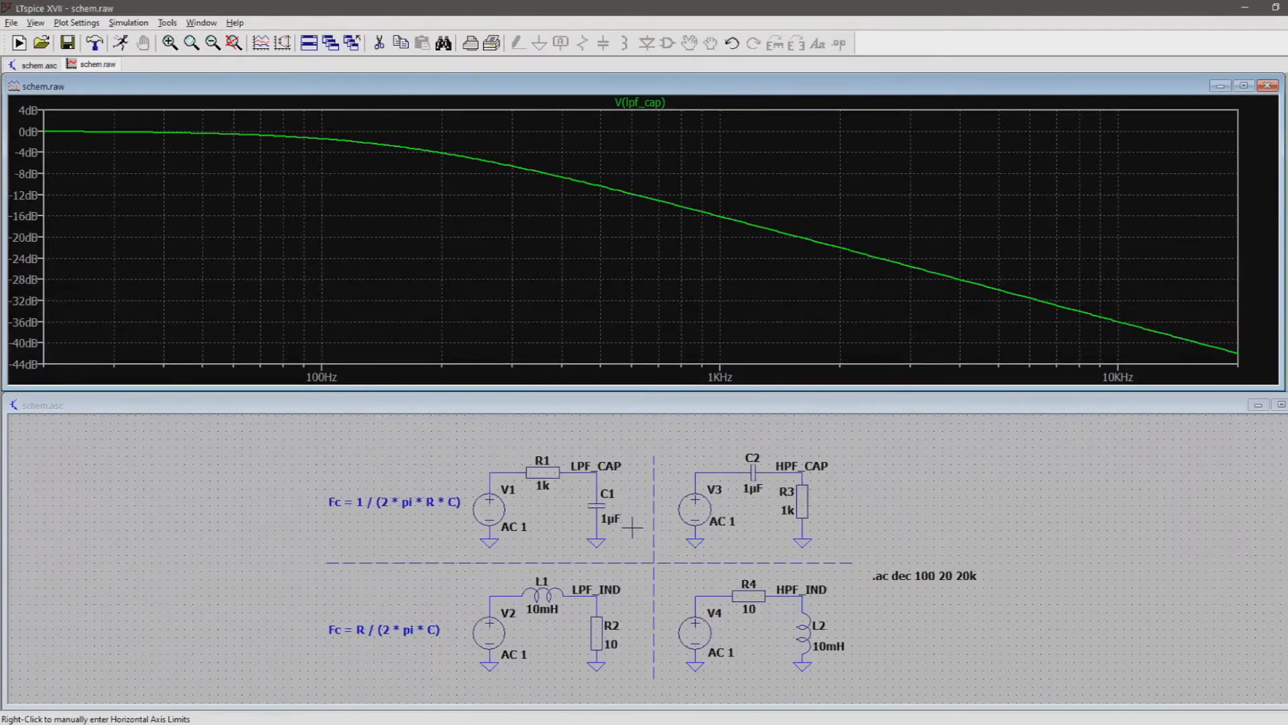
- Focus the schematic and place a measurement cursor on the V(lpf_cap) curve
left_click(629, 515)
scroll(626, 503, "up", 1)
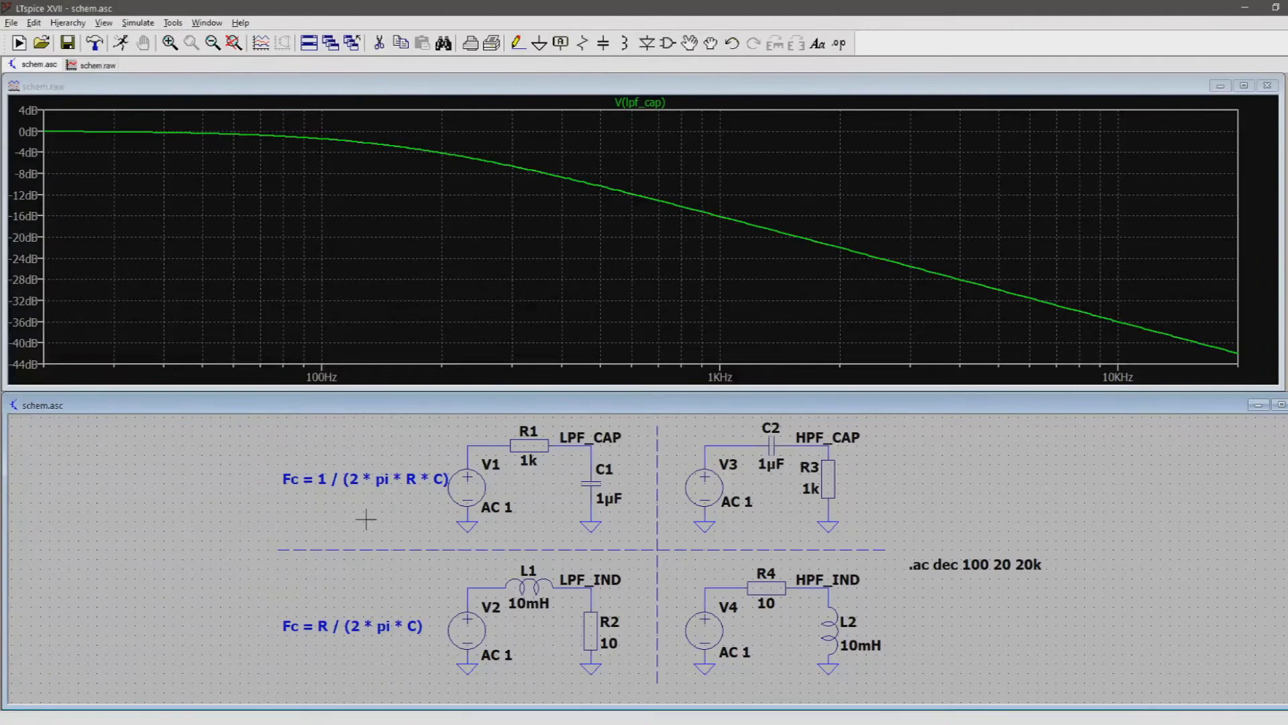
left_click(632, 103)
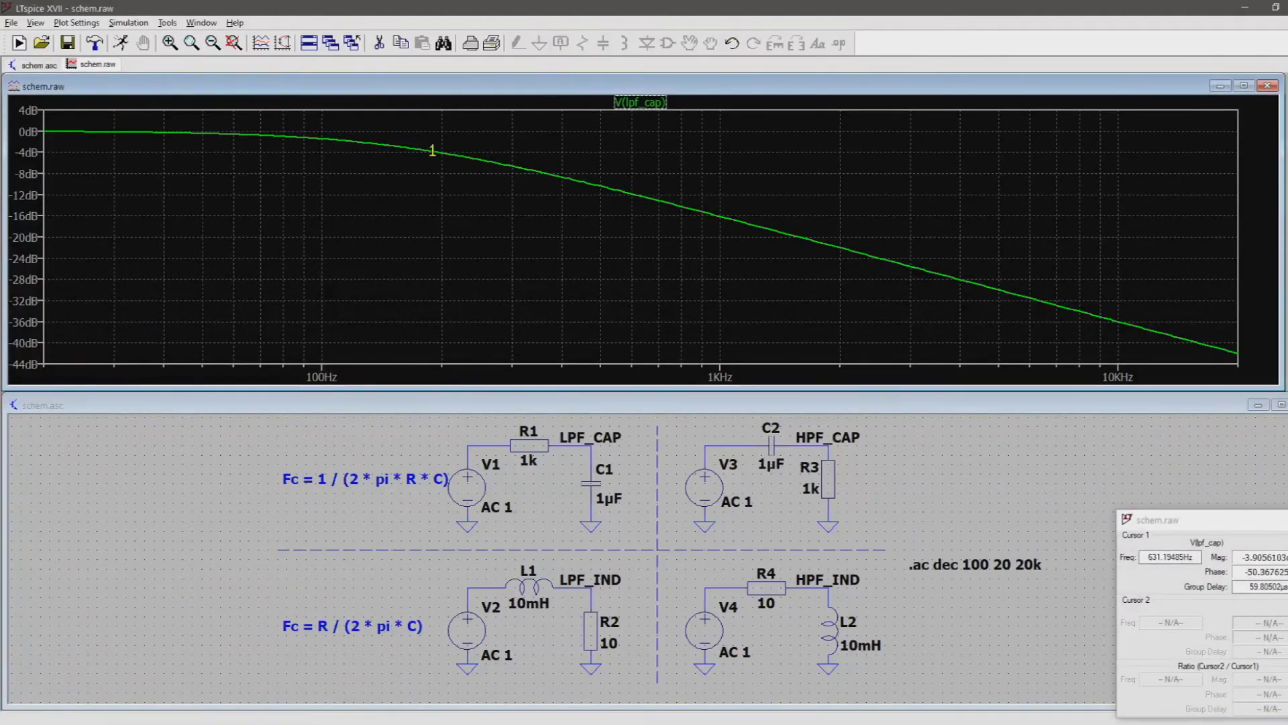
left_click_drag(608, 190, 402, 147)
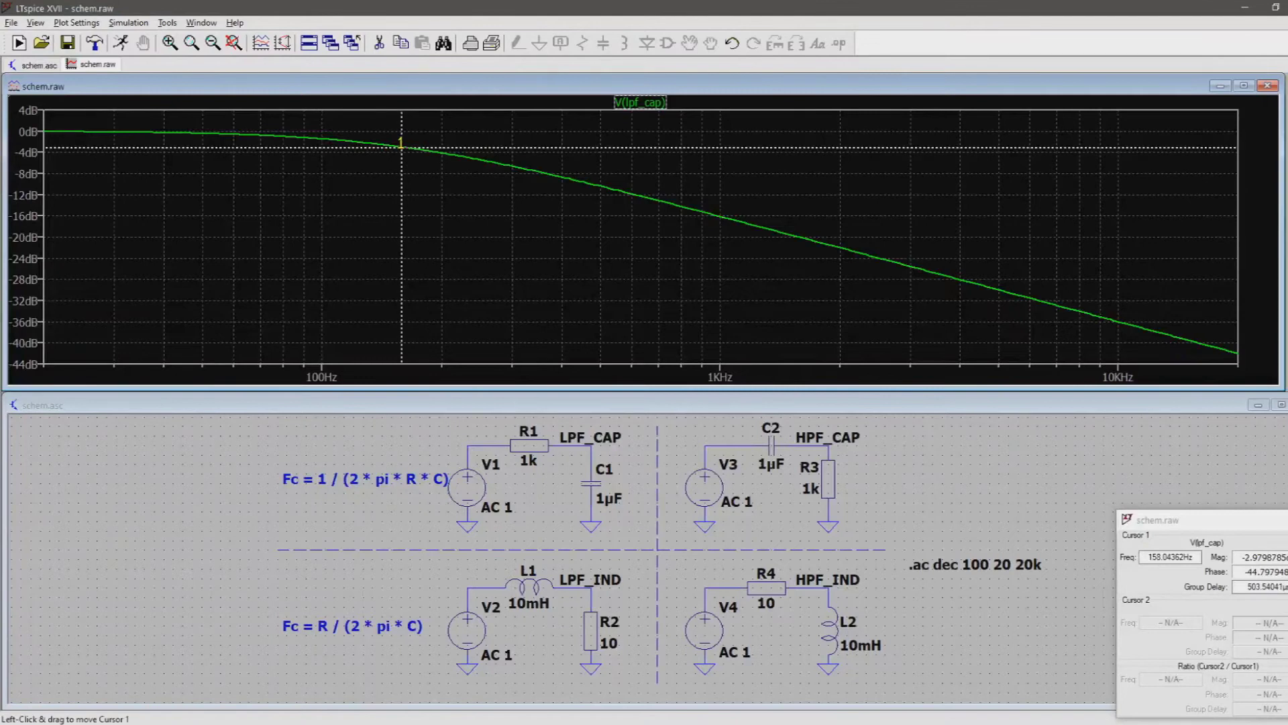
left_click(1135, 523)
left_click_drag(1135, 522, 569, 259)
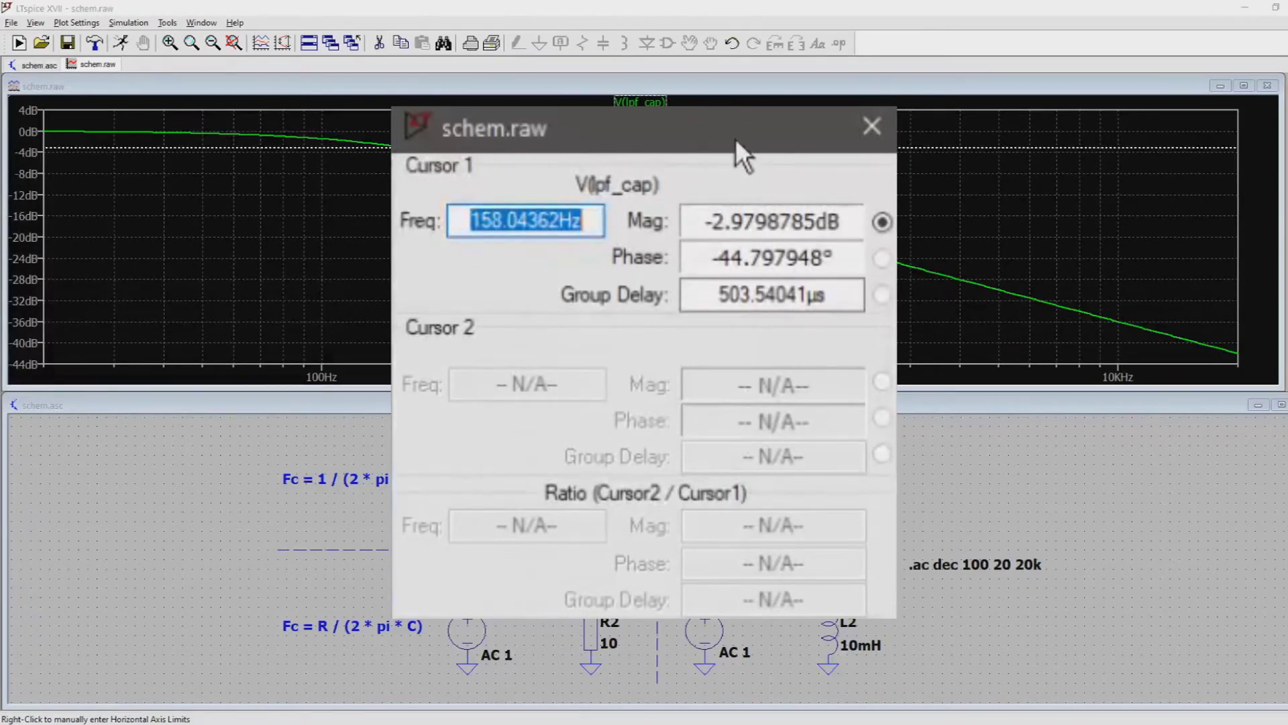
left_click(827, 253)
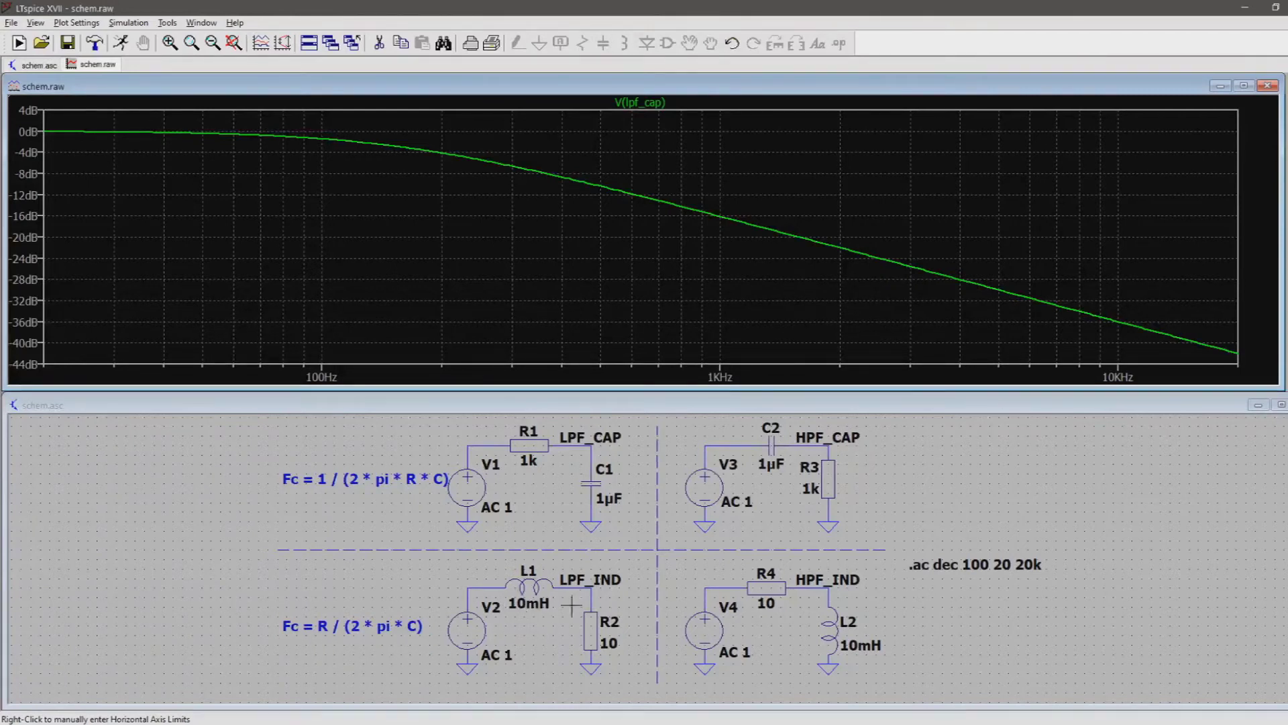
left_click(590, 586)
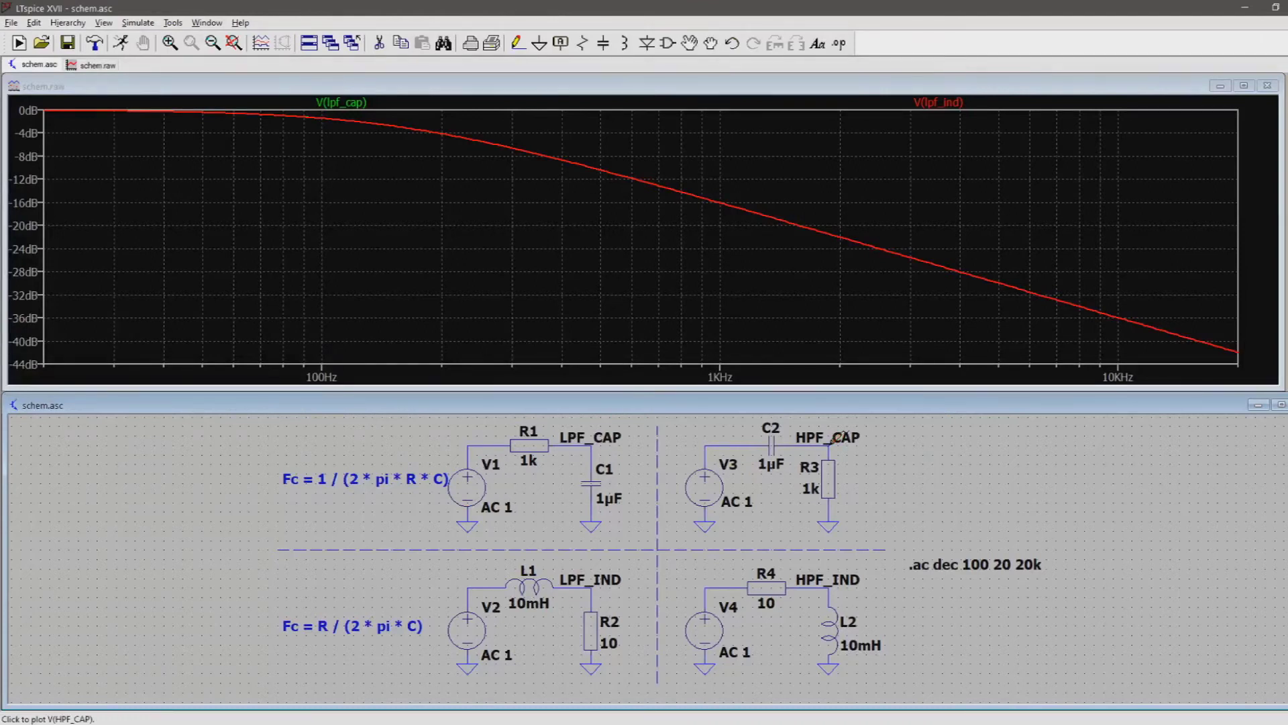
- Plot V(hpf_cap) alone and attach a measurement cursor to its curve
left_click(833, 439)
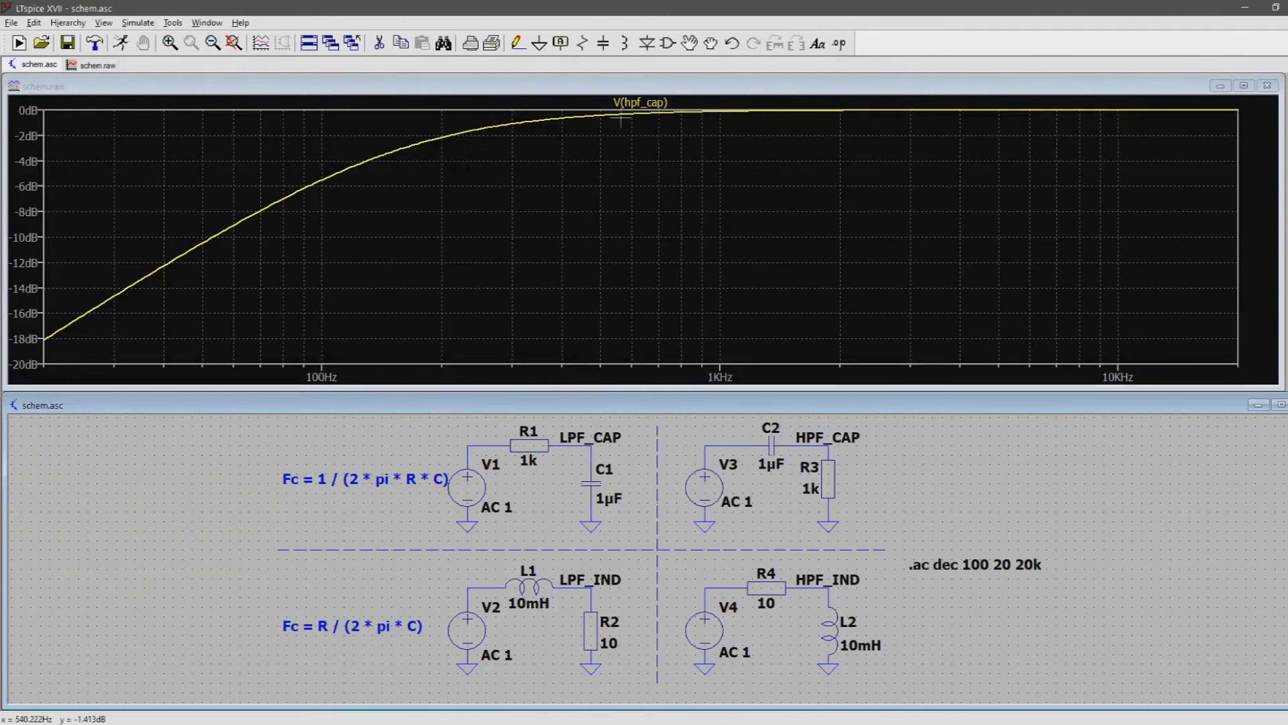
left_click(641, 103)
- Drag the V(hpf_cap) cursor to -3 dB near 159 Hz, then replot only V(lpf_cap)
mouse_move(640, 113)
left_mouse_down()
mouse_move(386, 185)
mouse_move(402, 185)
left_mouse_up()
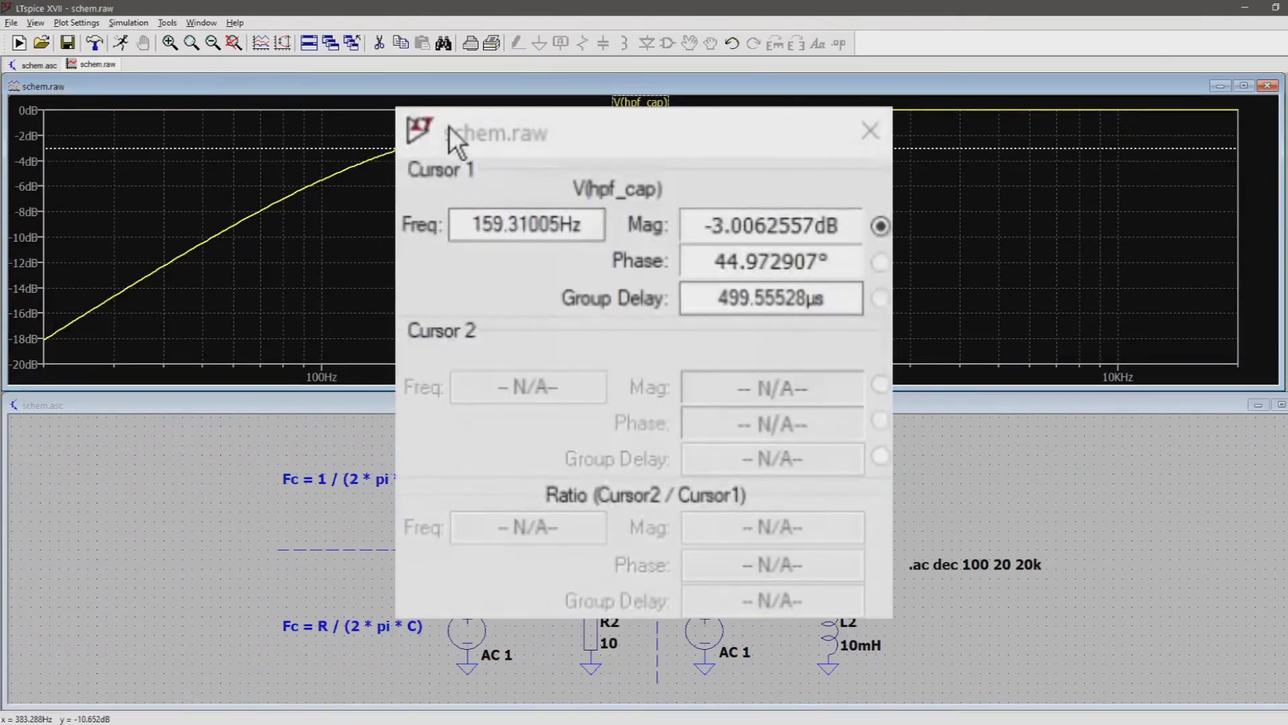
left_click_drag(673, 233, 783, 199)
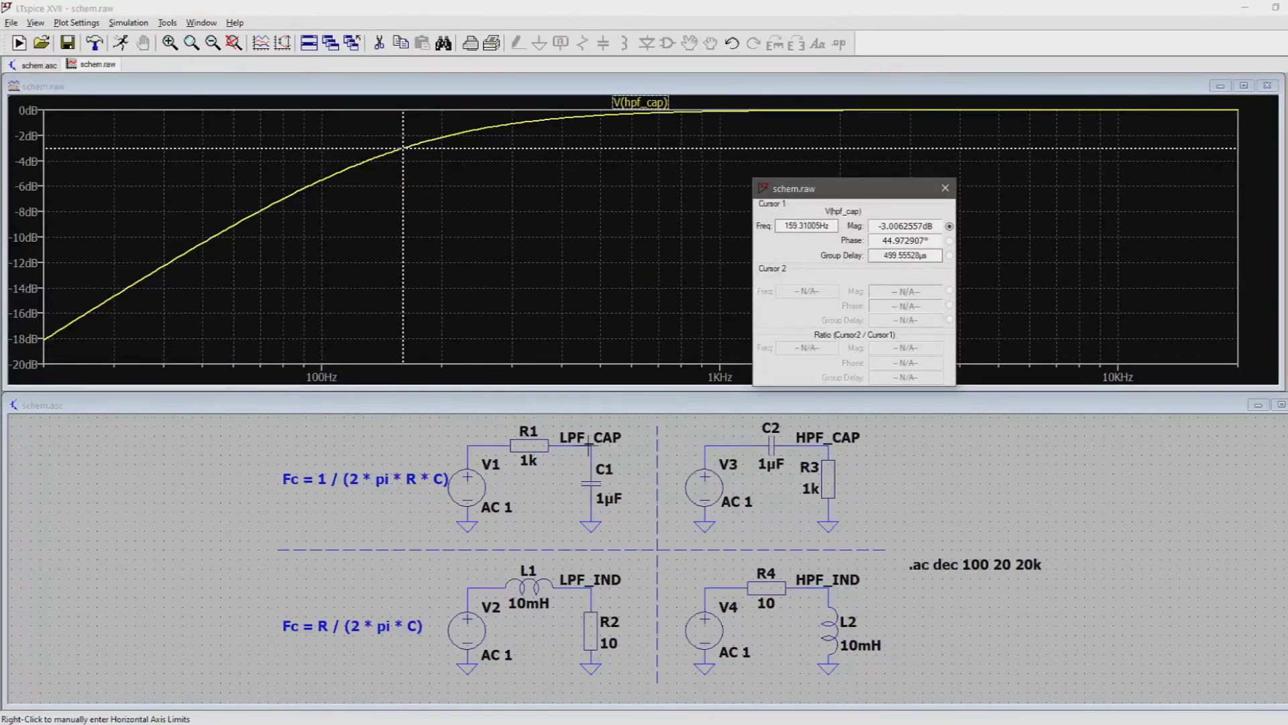
left_click(594, 441)
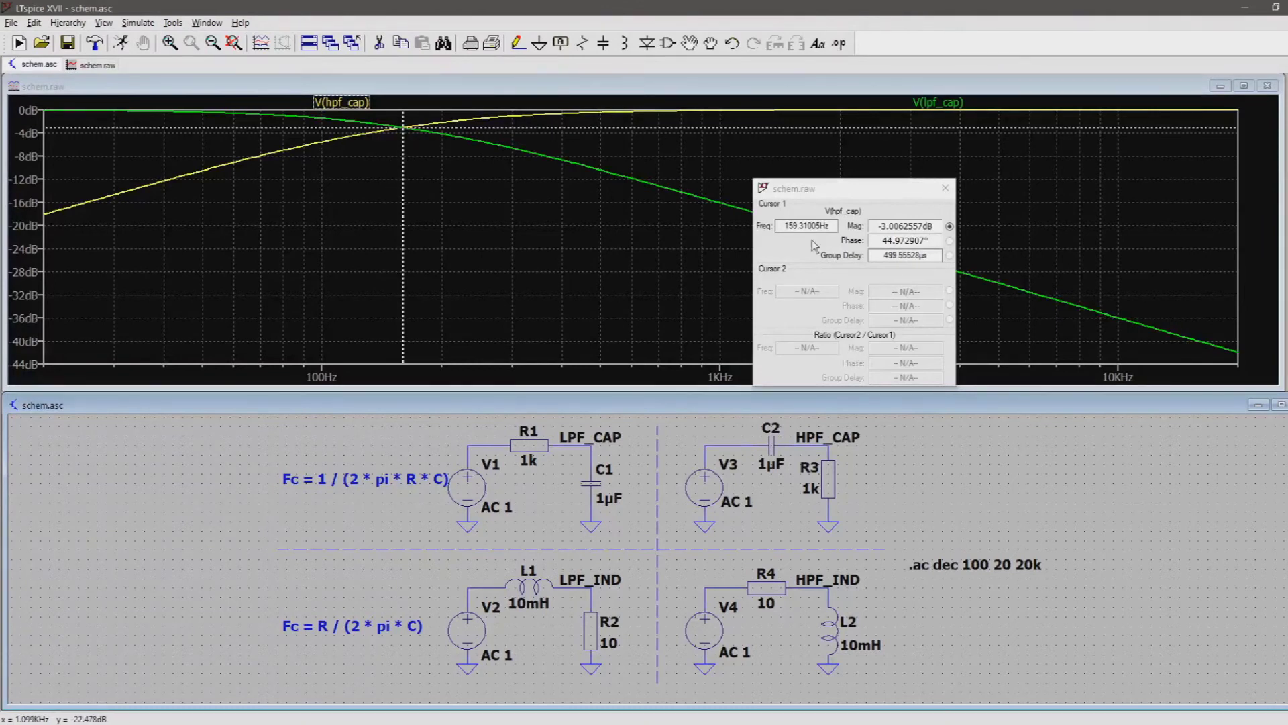
left_click(945, 189)
left_click(600, 443)
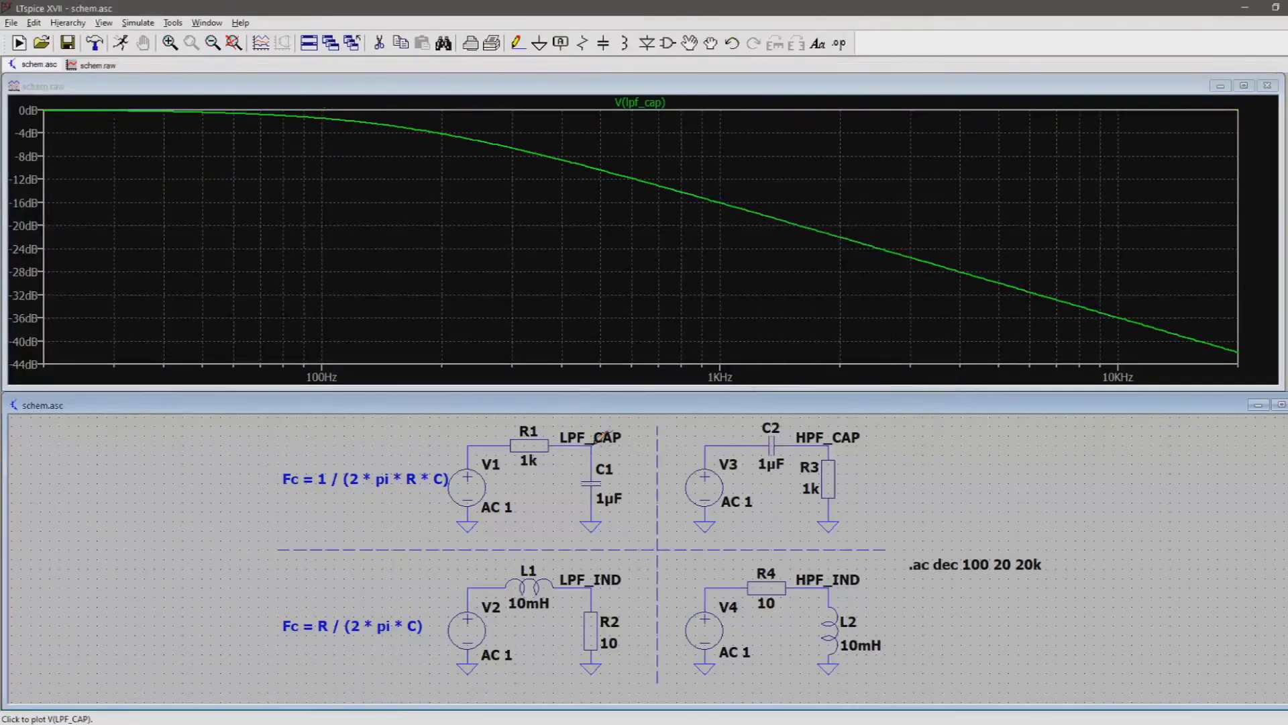
right_click(1265, 234)
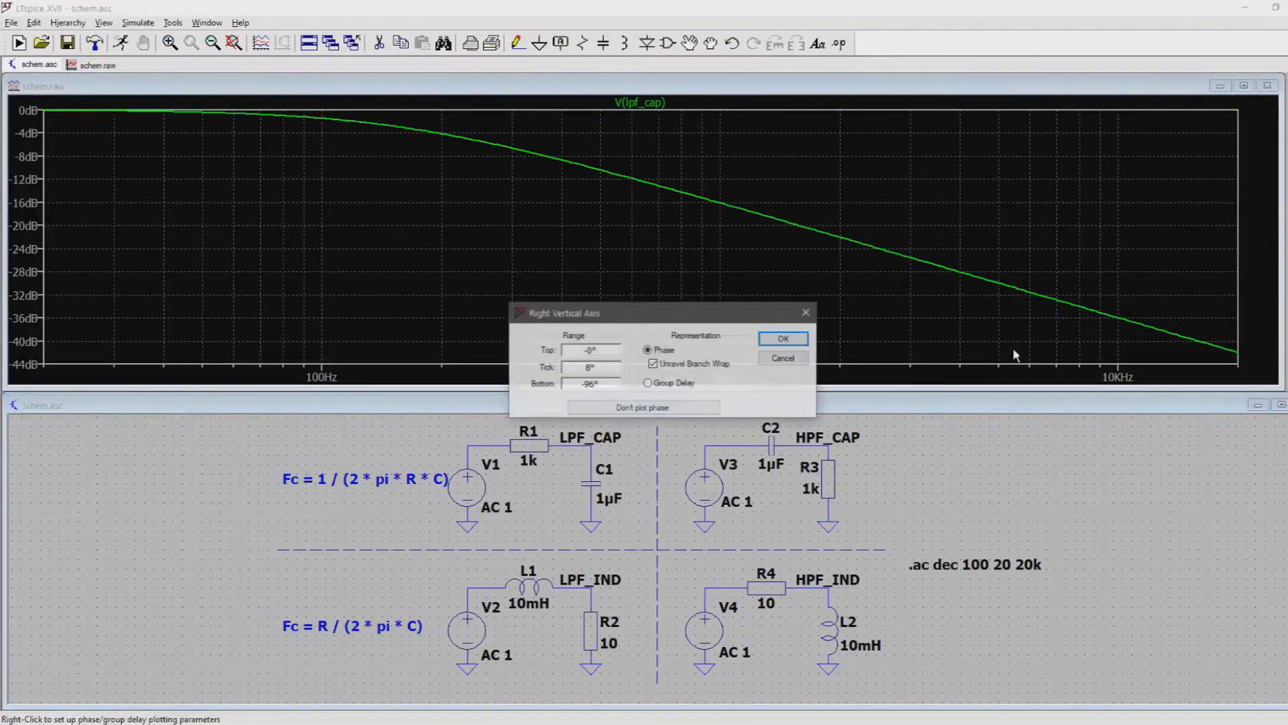
- Add the V(lpf_cap) phase curve and park Cursor 1 at -45° near 161.6 Hz
left_click(803, 339)
left_click(632, 102)
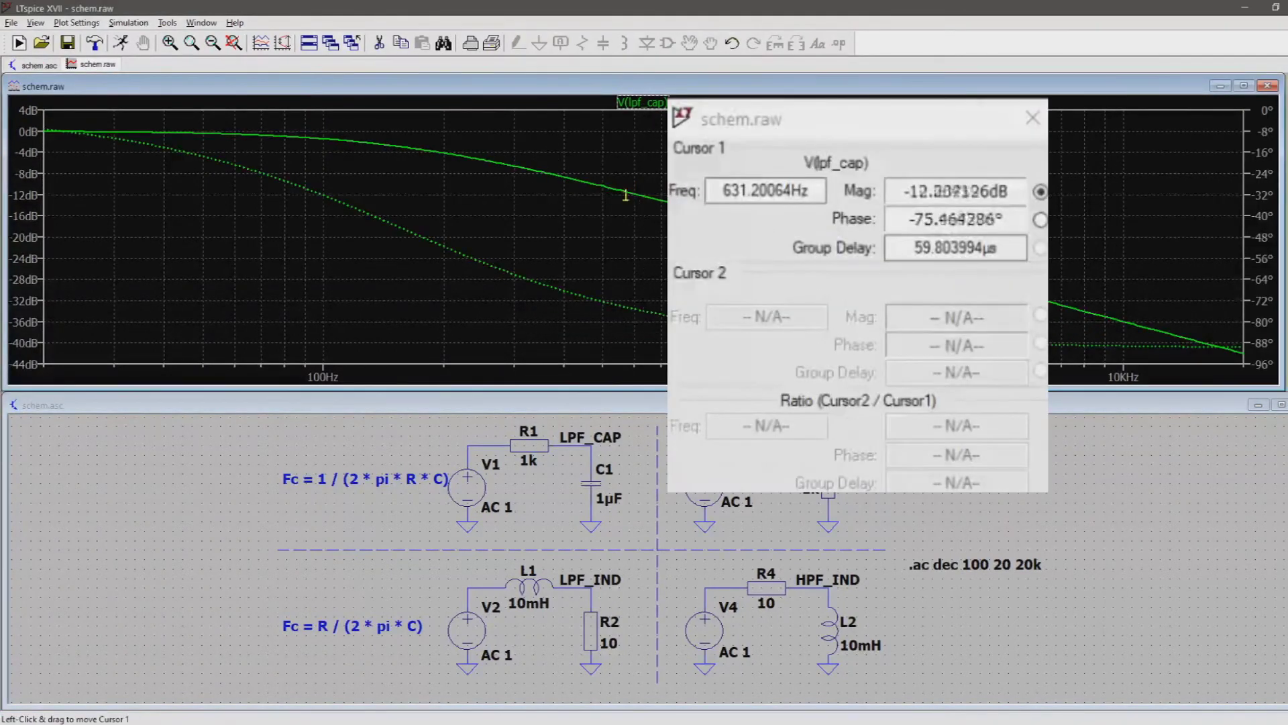
mouse_move(625, 194)
left_mouse_down()
mouse_move(387, 124)
mouse_move(407, 148)
left_mouse_up()
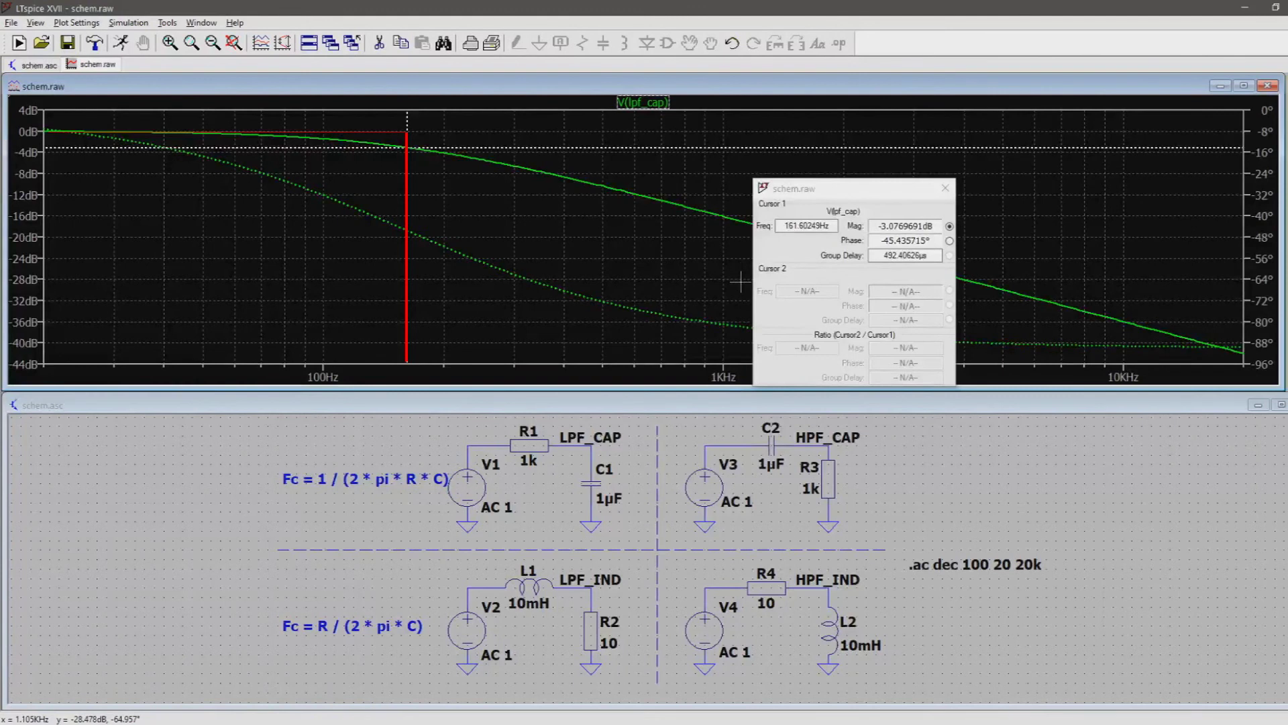
left_click(945, 187)
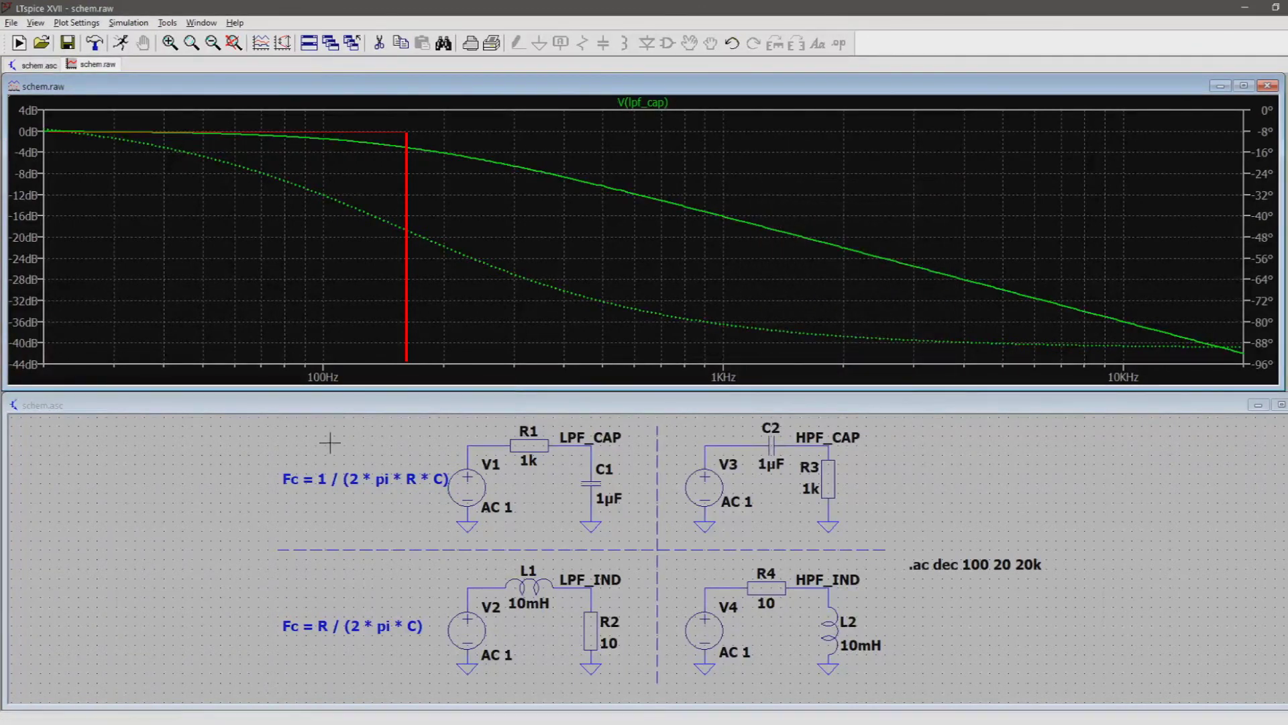